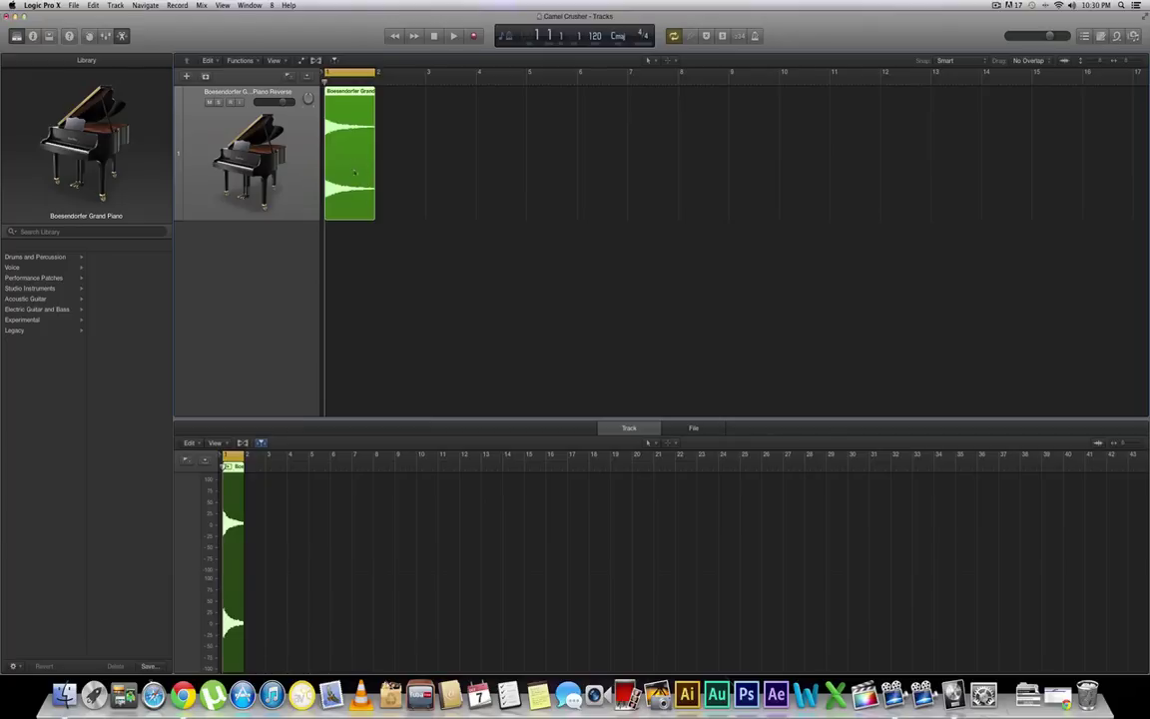
# Play back the Boesendorfer Grand Piano audio region on track 1 to audition it.
pyautogui.press('space')
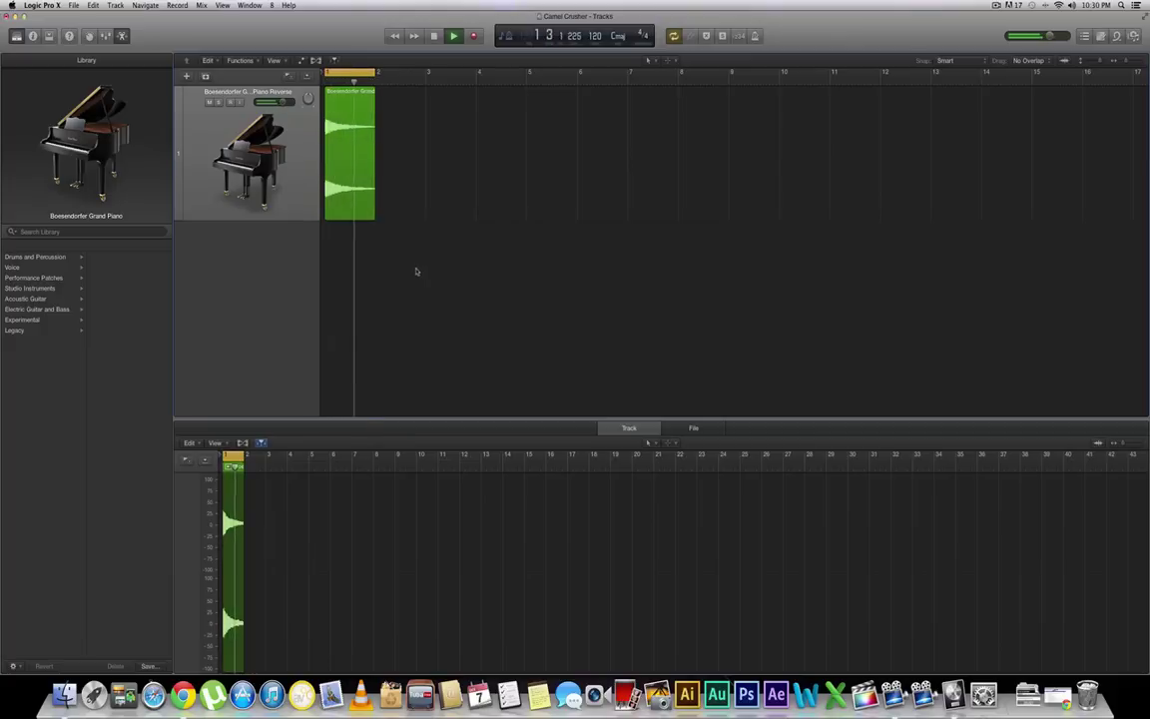
pyautogui.press('space')
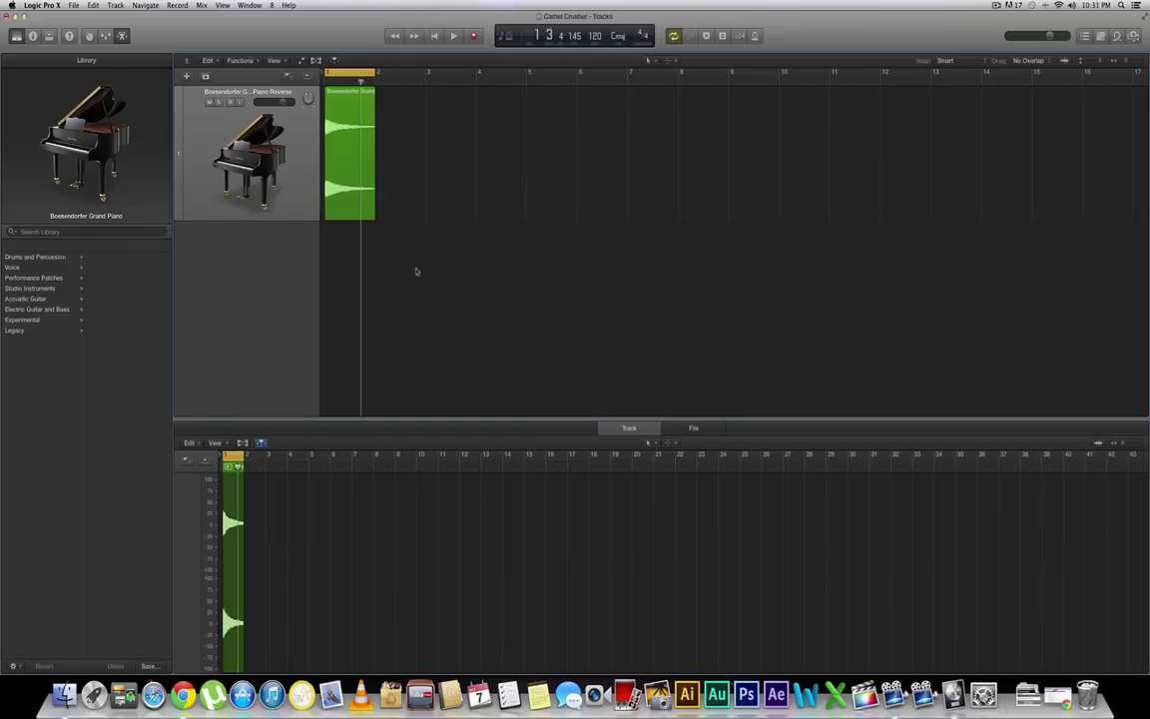
pyautogui.press('space')
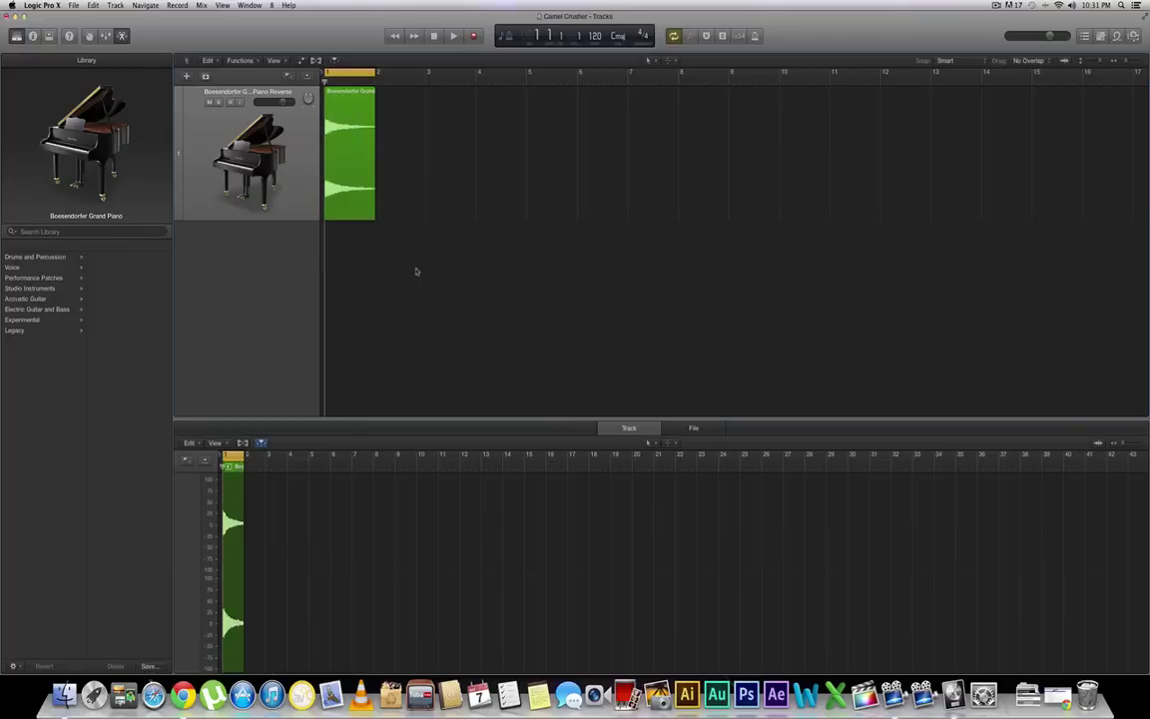
# Convert the piano audio region to a new sampler track, creating zones from regions with a trigger note range starting at C3.
pyautogui.rightClick(356, 156)
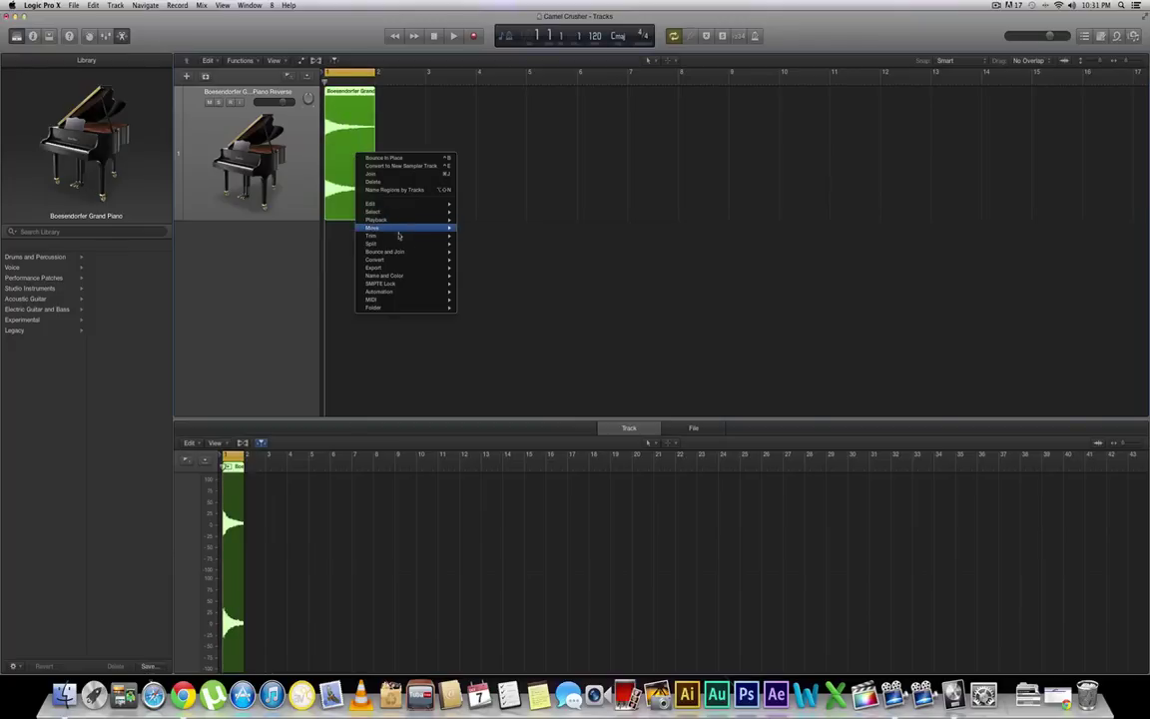
pyautogui.moveTo(397, 256)
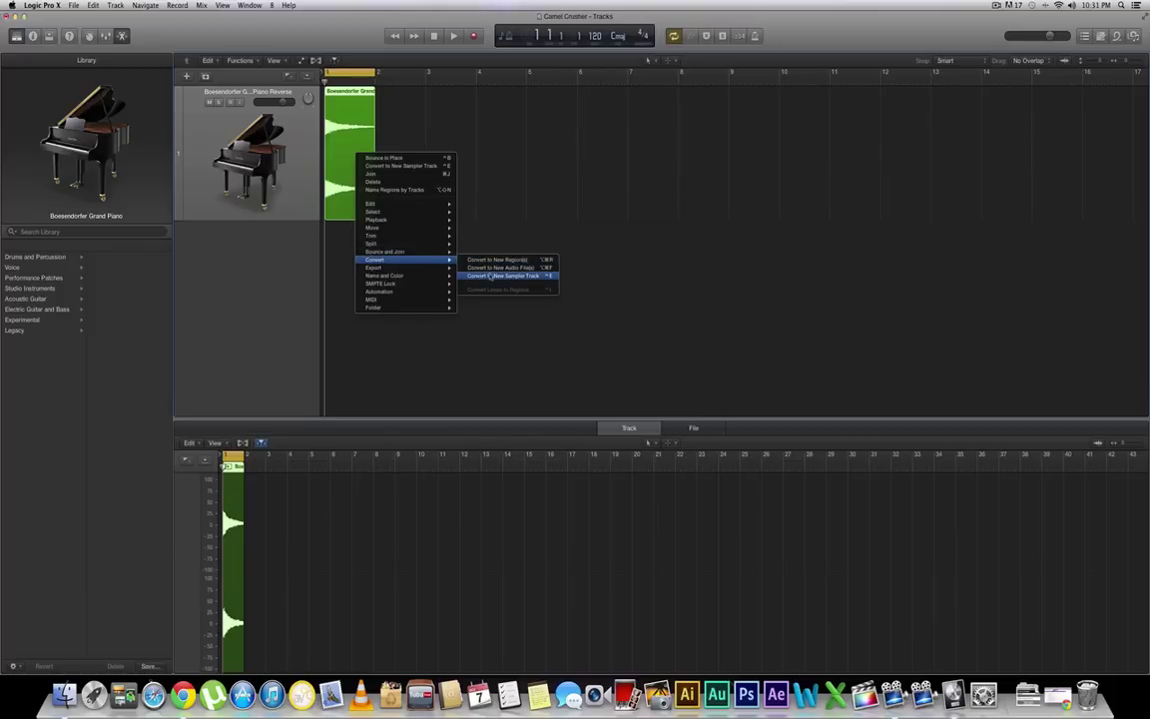
pyautogui.click(489, 276)
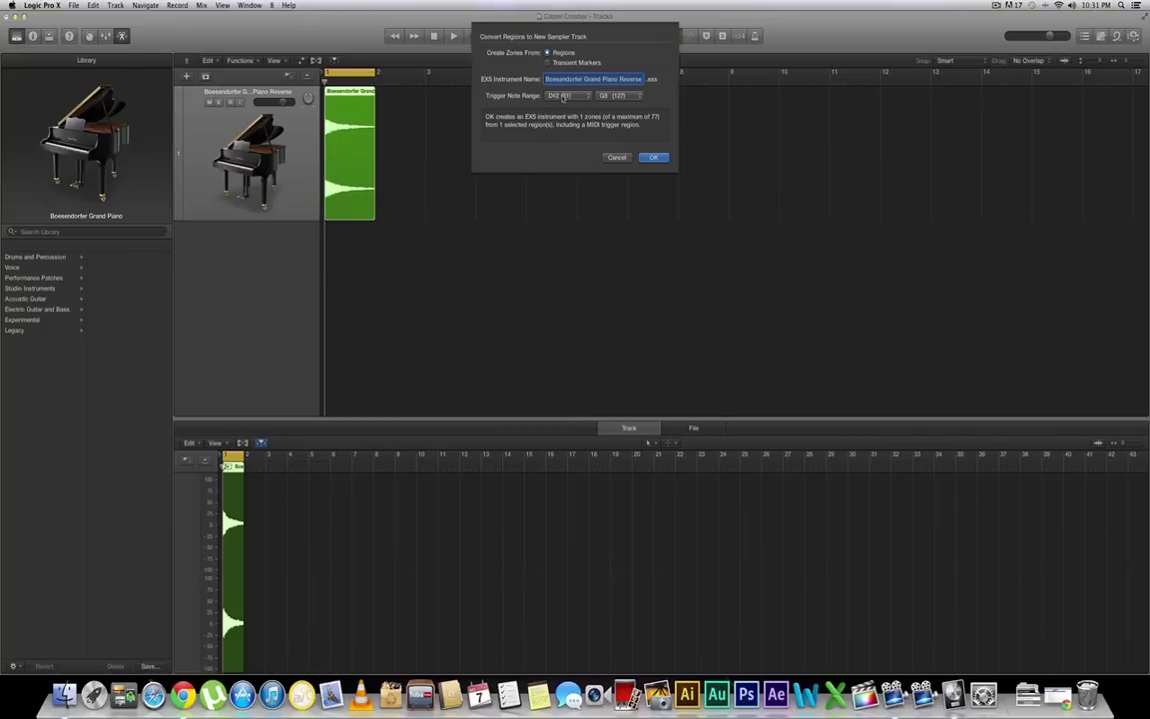
pyautogui.click(565, 95)
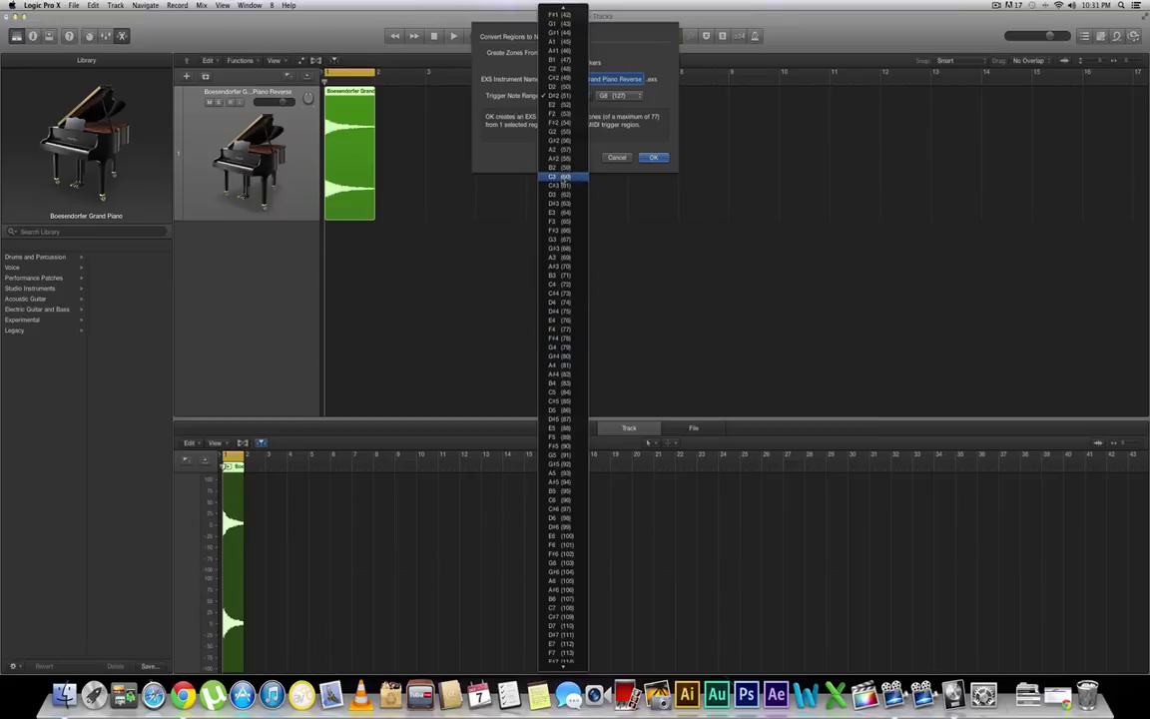
pyautogui.click(563, 177)
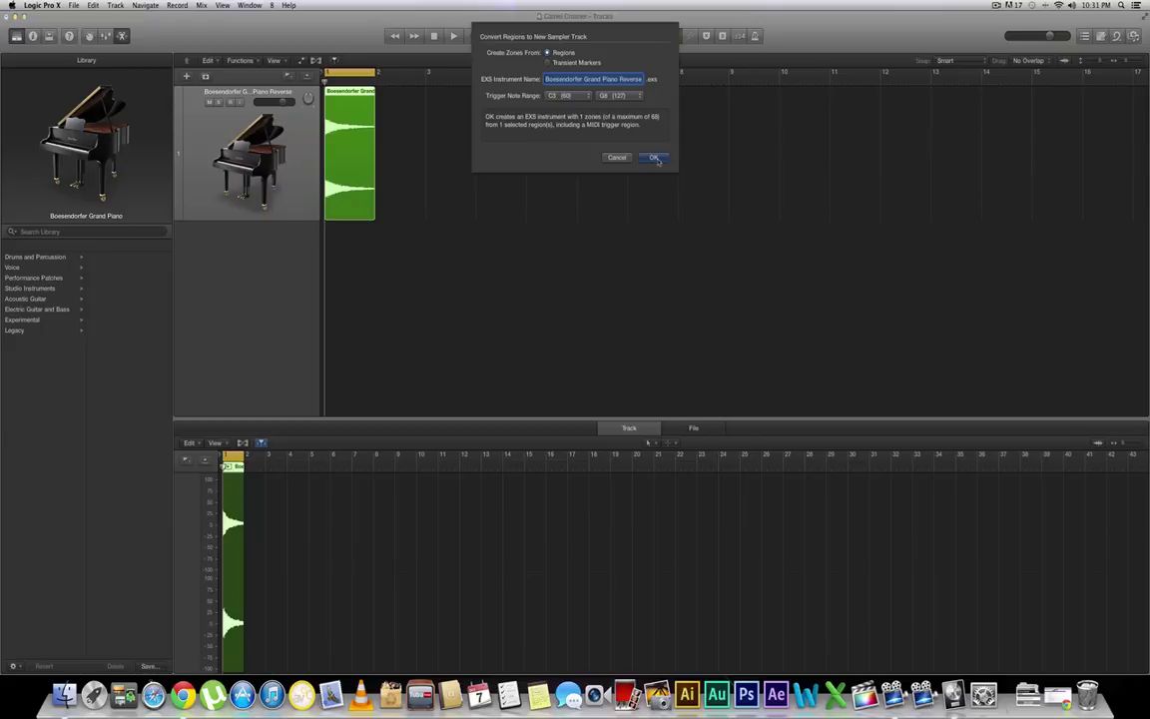
pyautogui.click(654, 158)
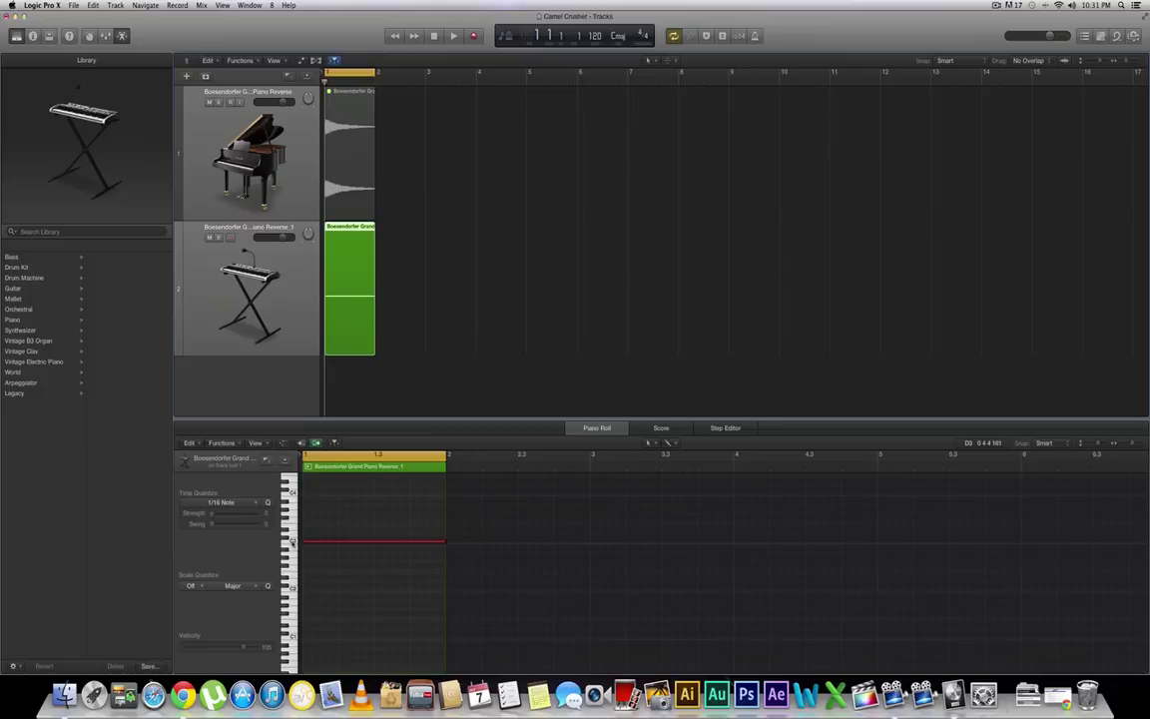
# Audition the C3 note in the piano roll and open the EXS24 Instrument Editor for the new sampler track.
pyautogui.click(291, 541)
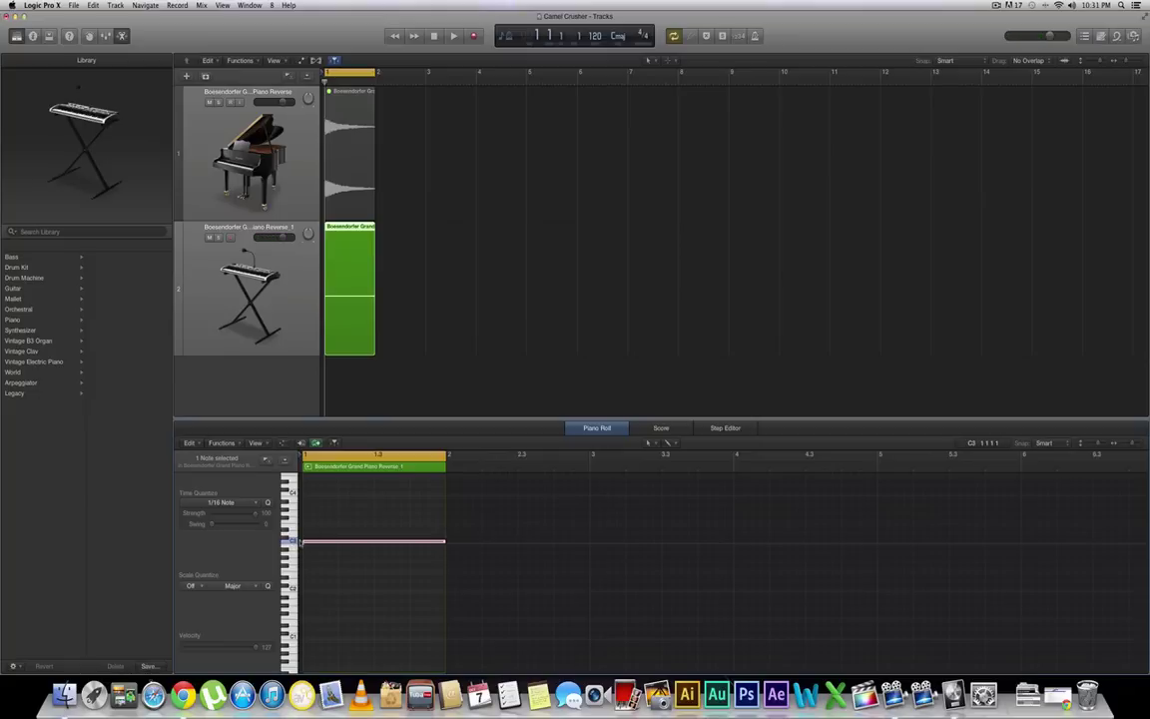
pyautogui.click(225, 330)
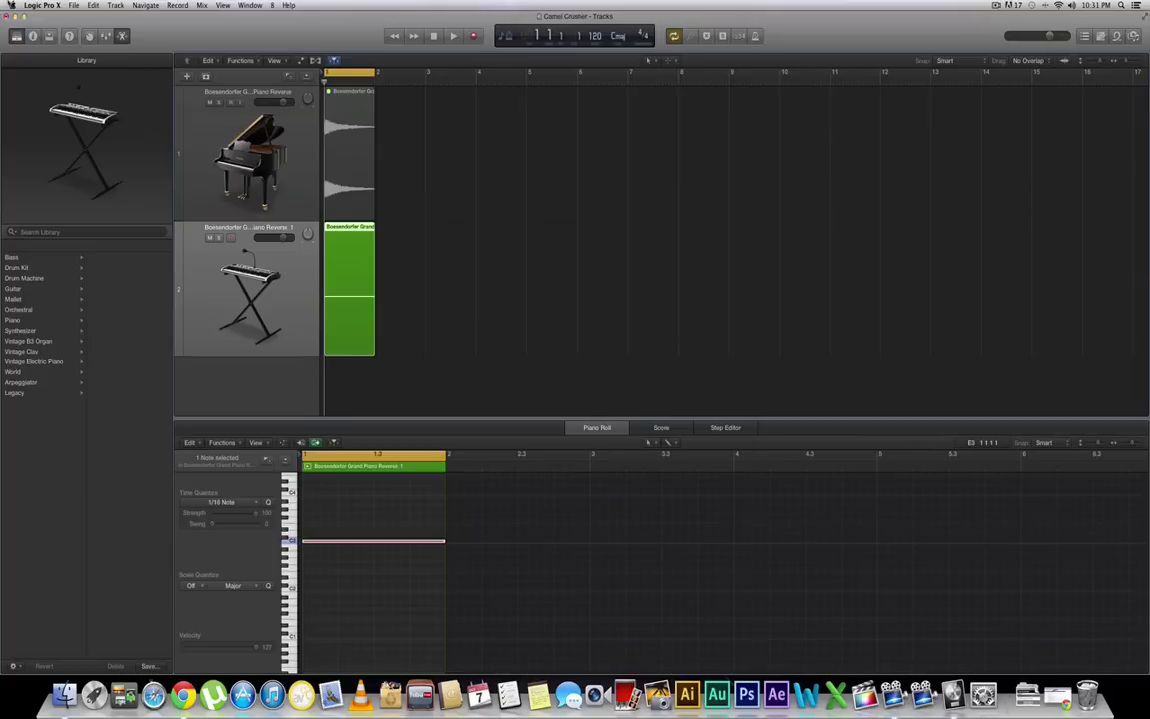
pyautogui.click(31, 35)
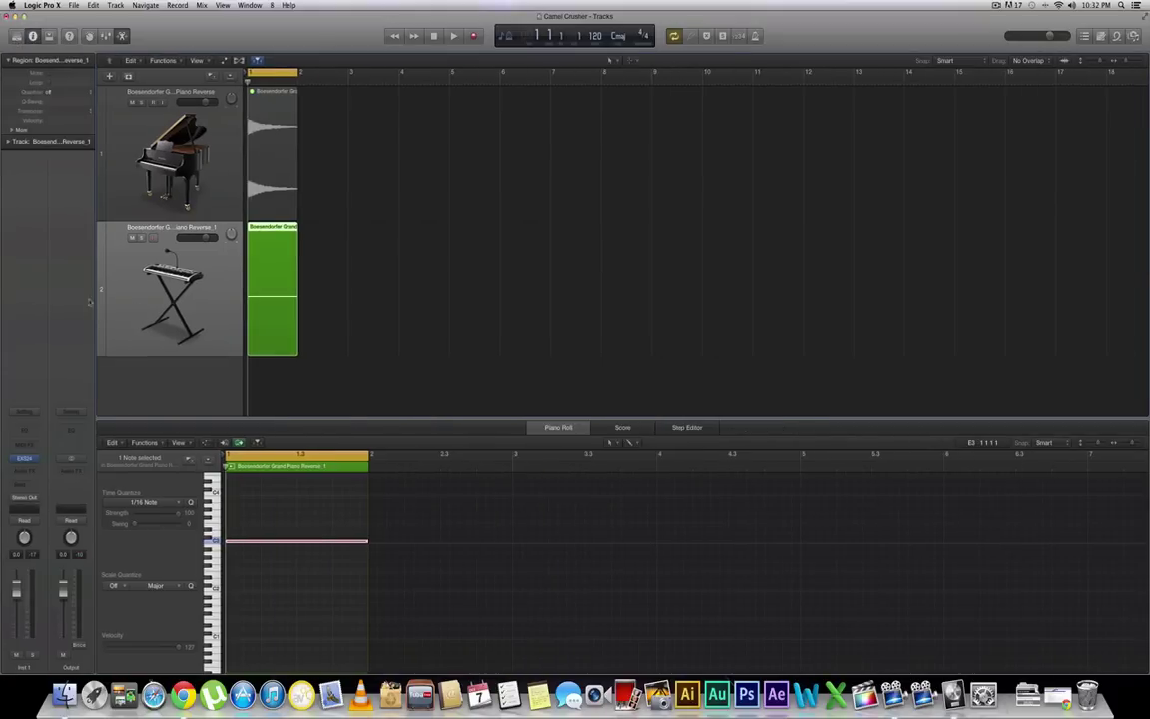
pyautogui.click(28, 460)
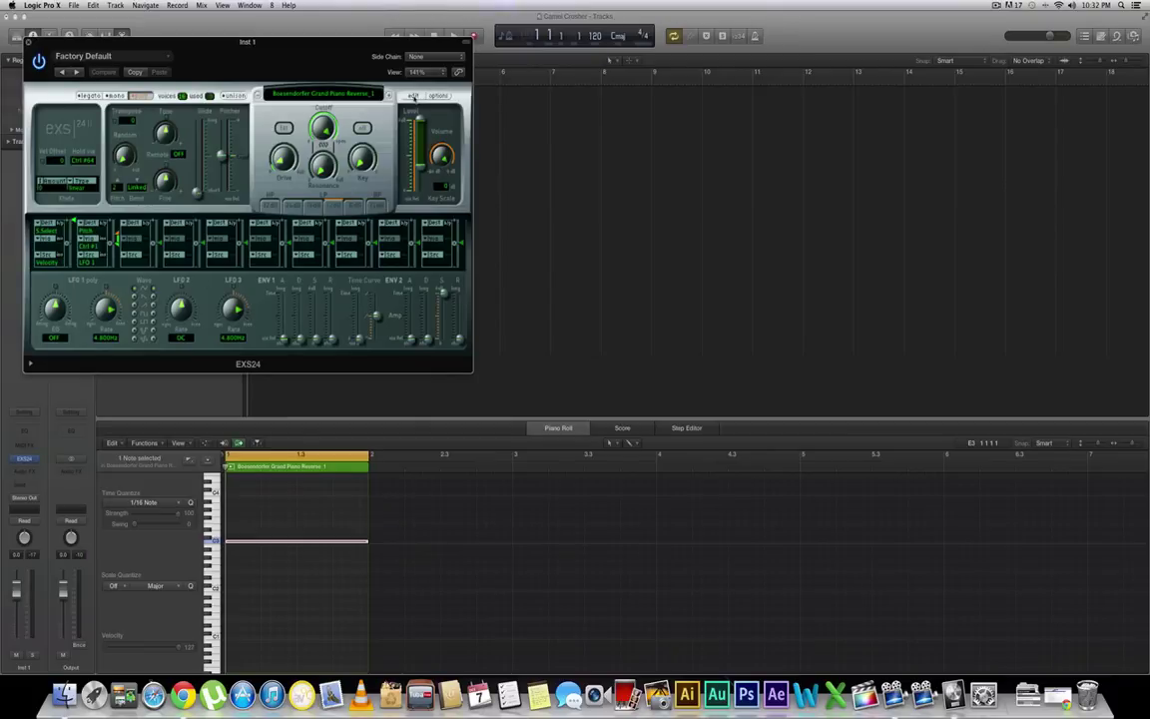
pyautogui.click(413, 96)
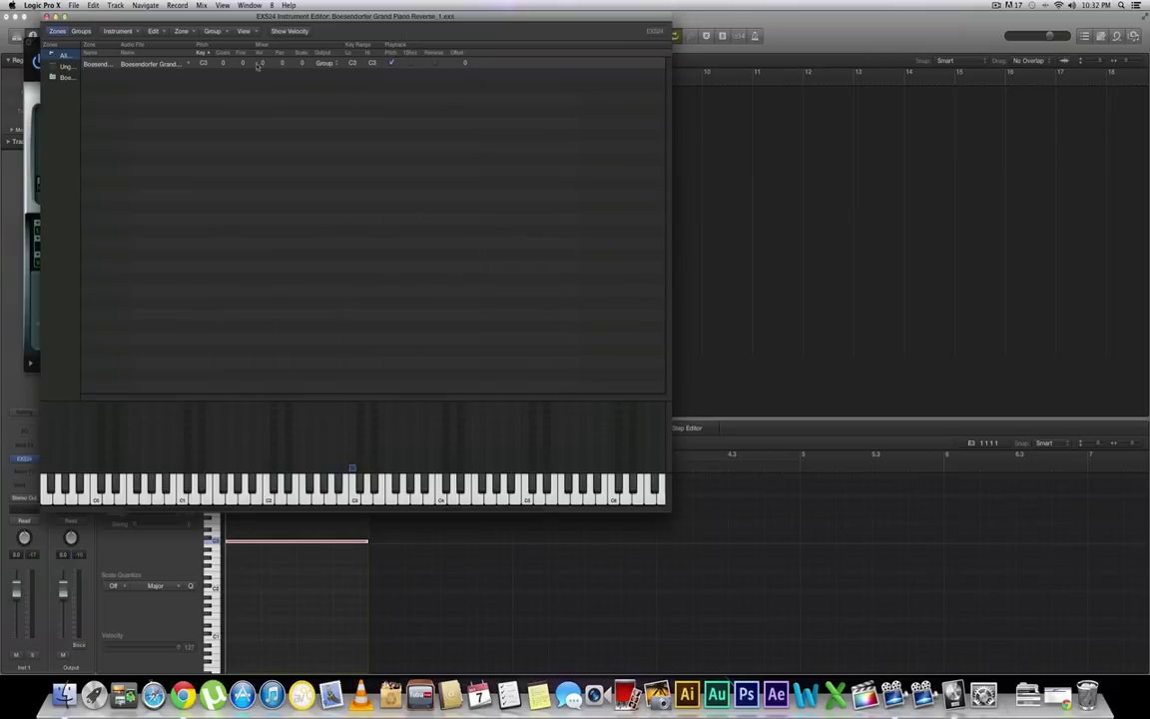
# Enable reverse playback for the C3 zone, test it on the keyboard, and paste five copies of the zone.
pyautogui.click(434, 63)
pyautogui.click(352, 491)
pyautogui.click(161, 66)
pyautogui.press('super+v')
pyautogui.press('super+v')
pyautogui.press('super+v')
pyautogui.press('super+v')
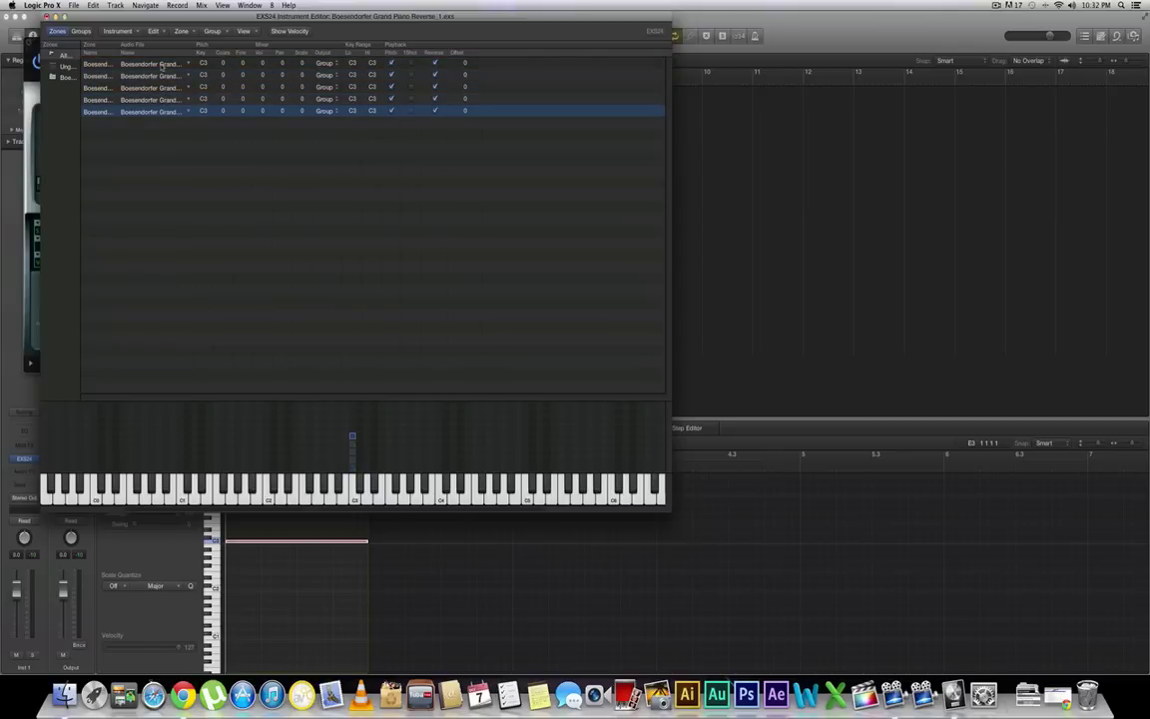
pyautogui.press('super+v')
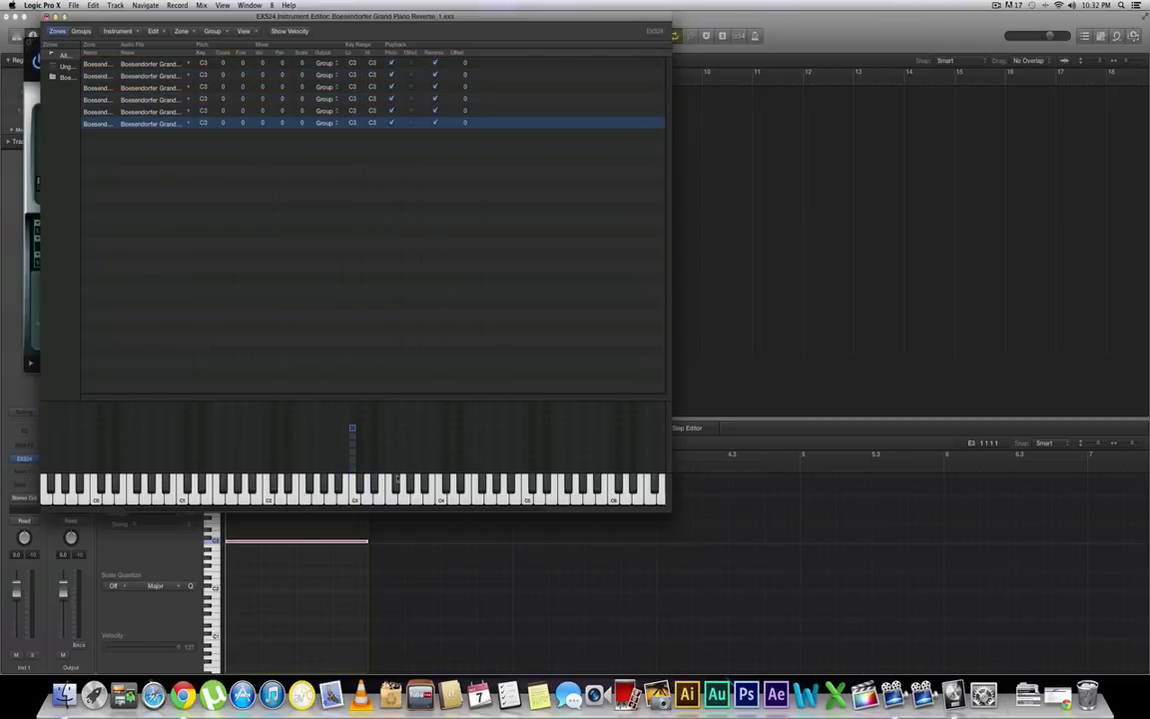
# Move the five duplicated zones onto the keys C#3, D3, D#3, E3 and F3, one zone per key.
pyautogui.click(352, 428)
pyautogui.moveTo(351, 428); pyautogui.dragTo(372, 456)
pyautogui.click(352, 439)
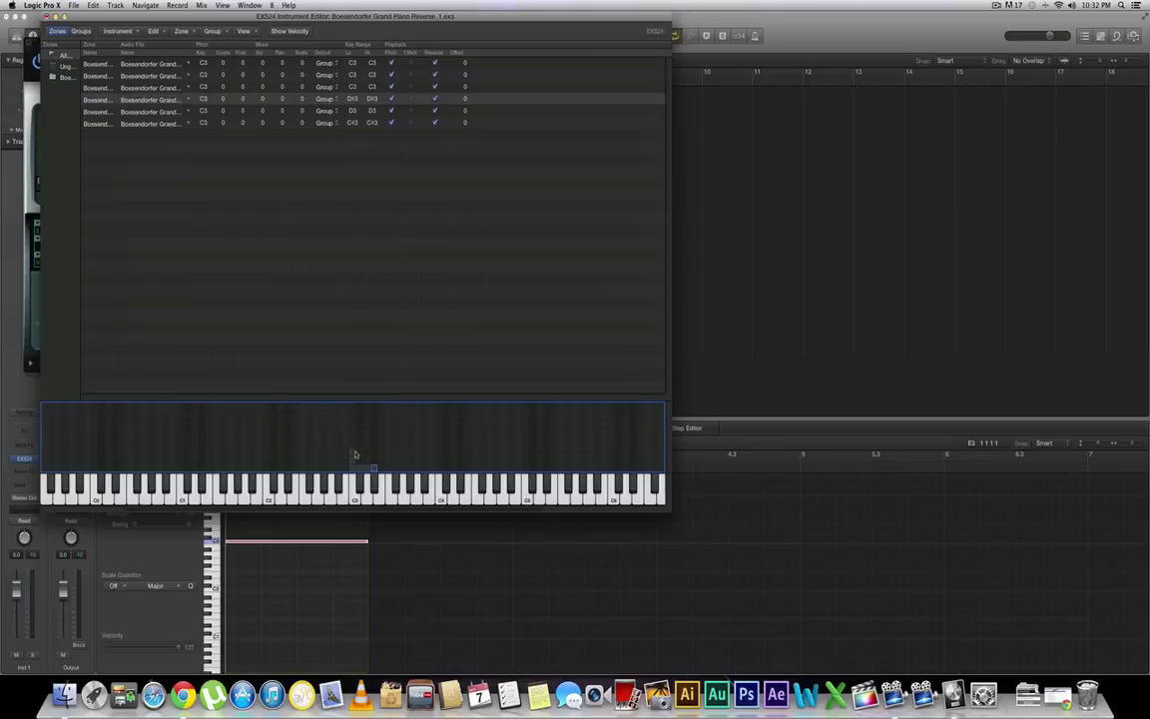
pyautogui.click(353, 453)
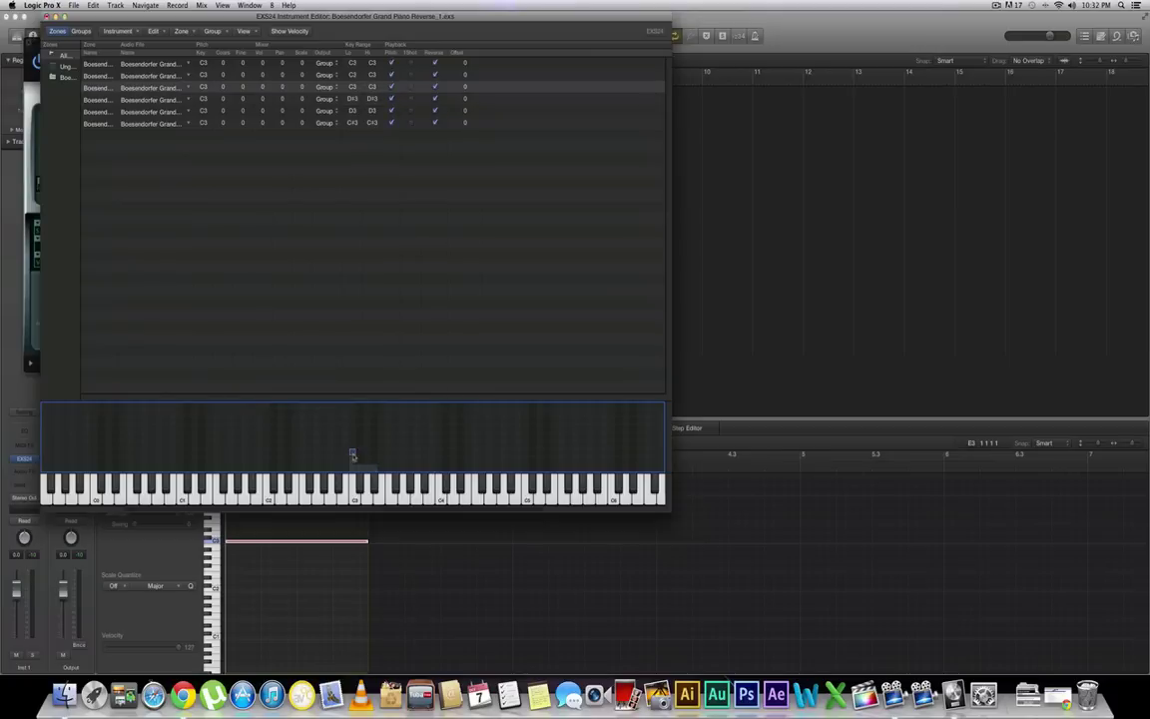
pyautogui.moveTo(354, 457); pyautogui.dragTo(387, 466)
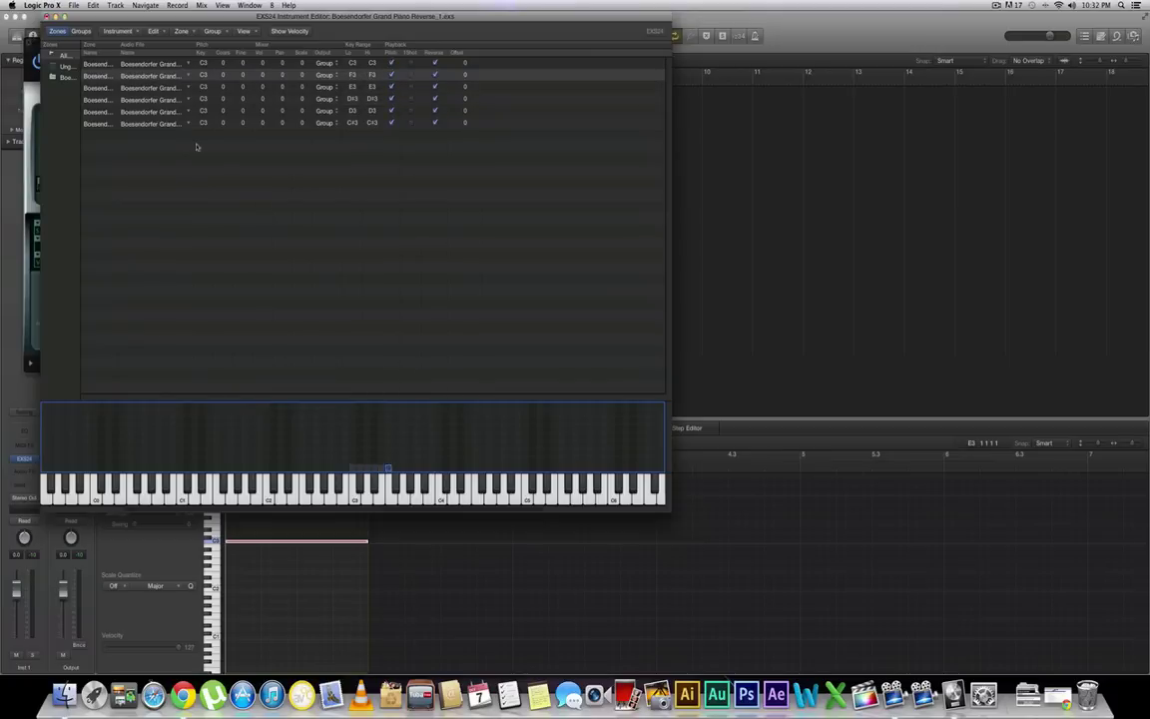
# Duplicate all six zones and move the copies down to cover the keys F#2 to B2.
pyautogui.press('super+a')
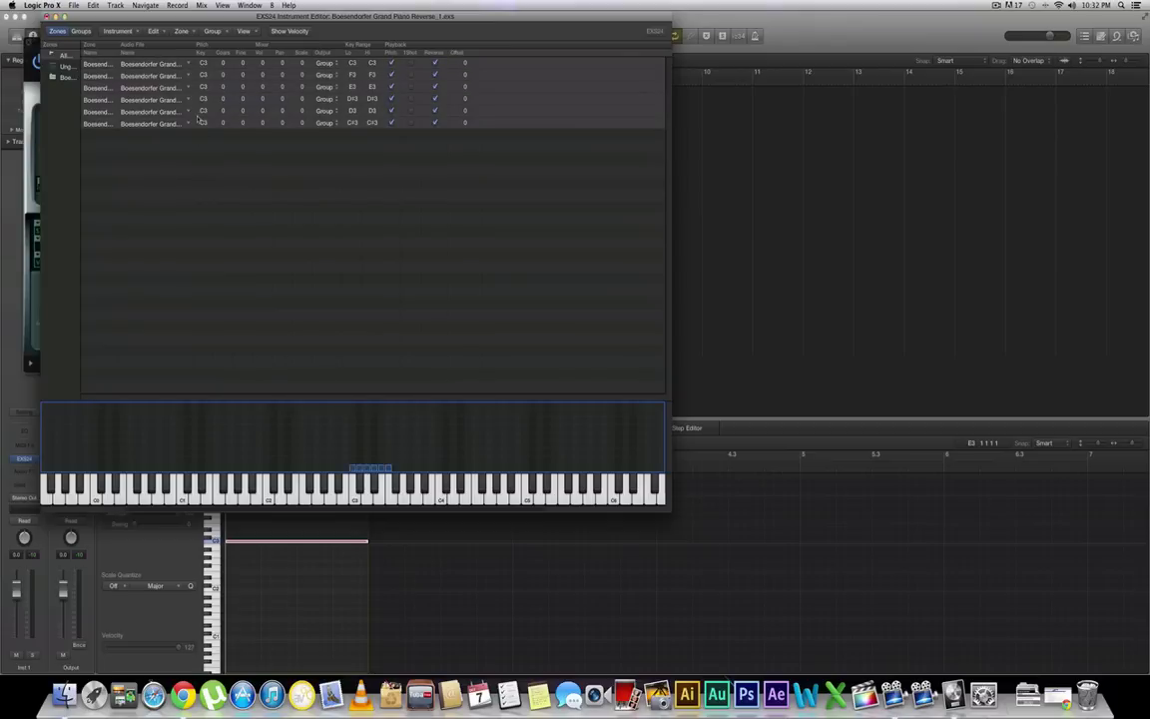
pyautogui.press('super+v')
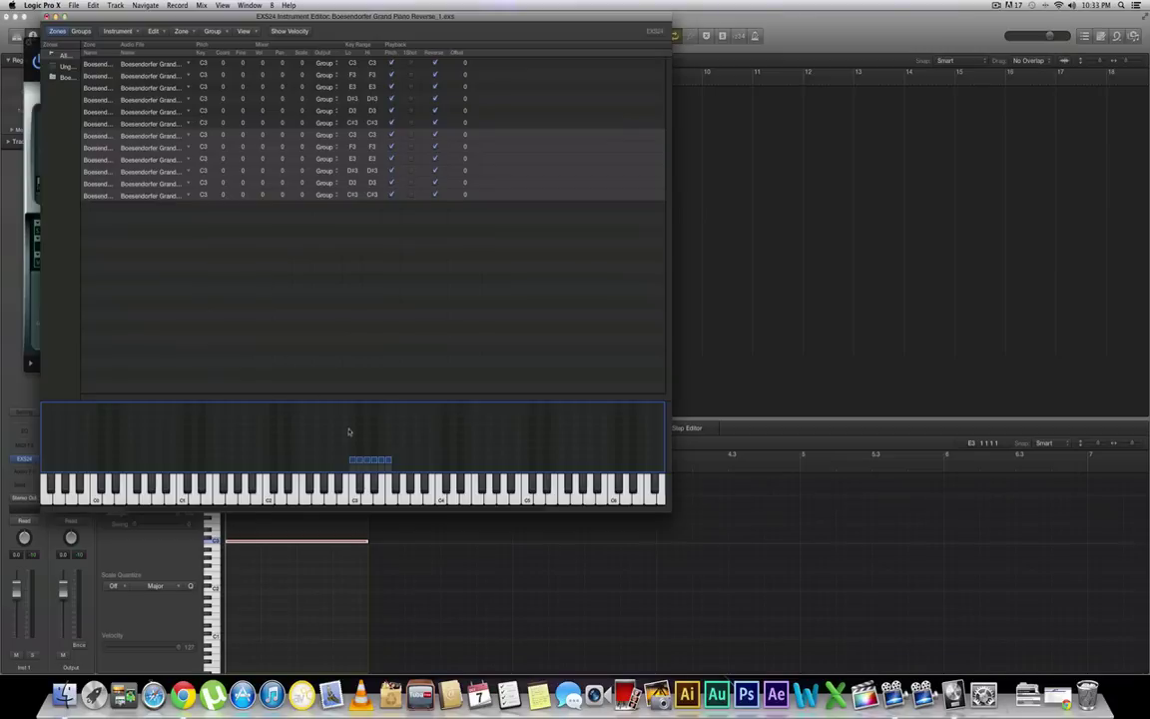
pyautogui.moveTo(390, 463); pyautogui.dragTo(347, 469)
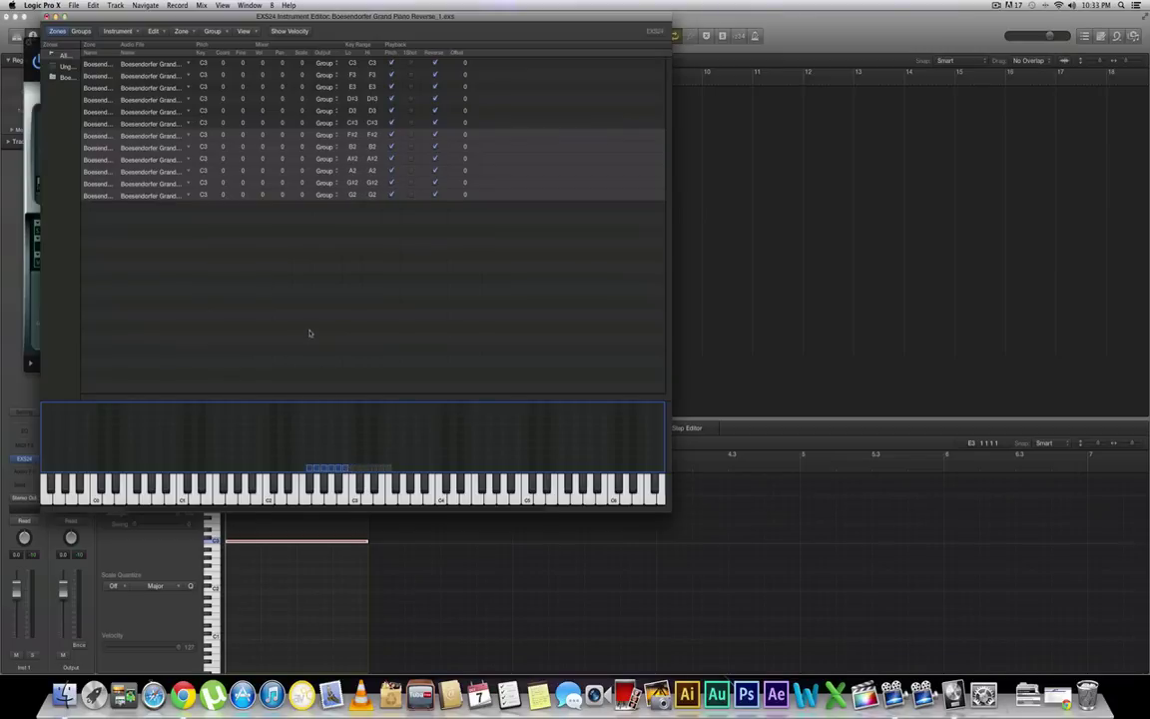
# Duplicate all twelve zones and move the copies up one octave to cover the keys F#3 to F4.
pyautogui.press('super+a')
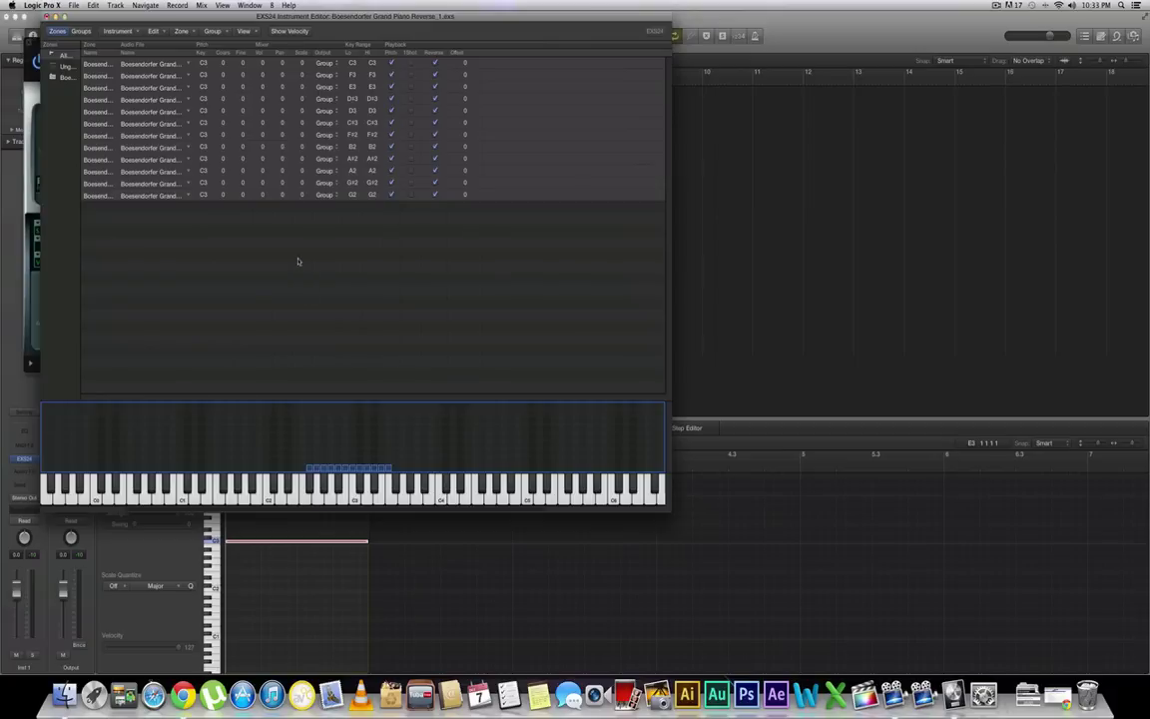
pyautogui.press('super+c')
pyautogui.press('super+v')
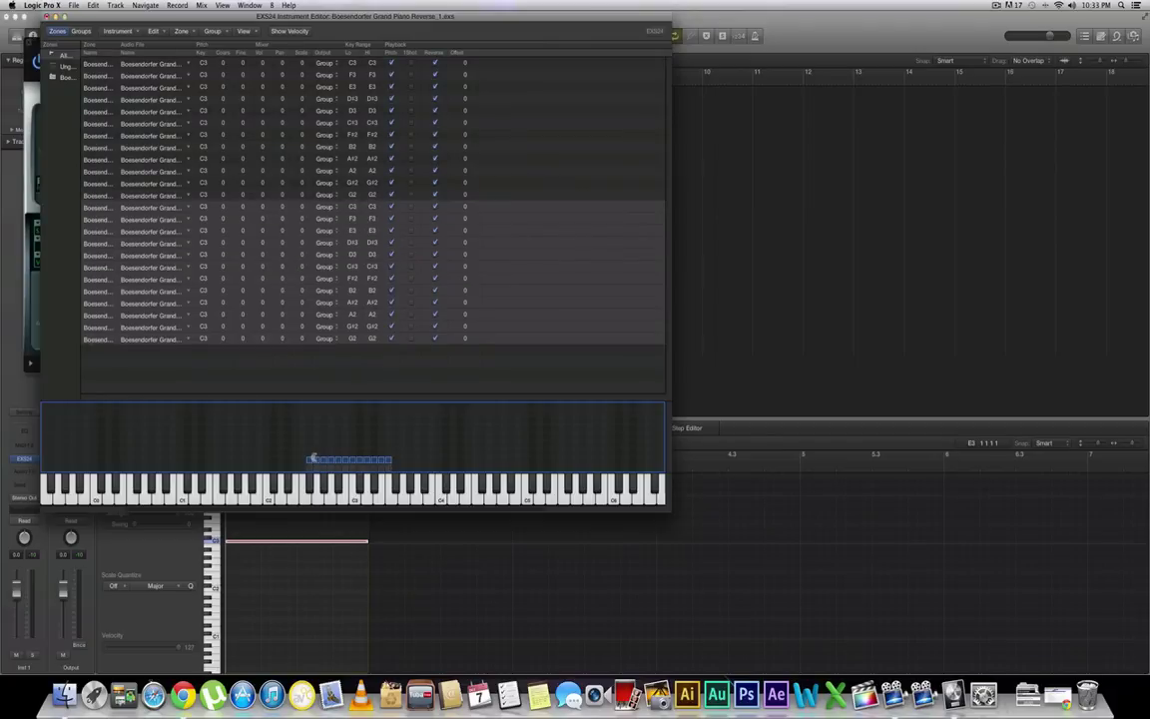
pyautogui.moveTo(311, 461); pyautogui.dragTo(398, 467)
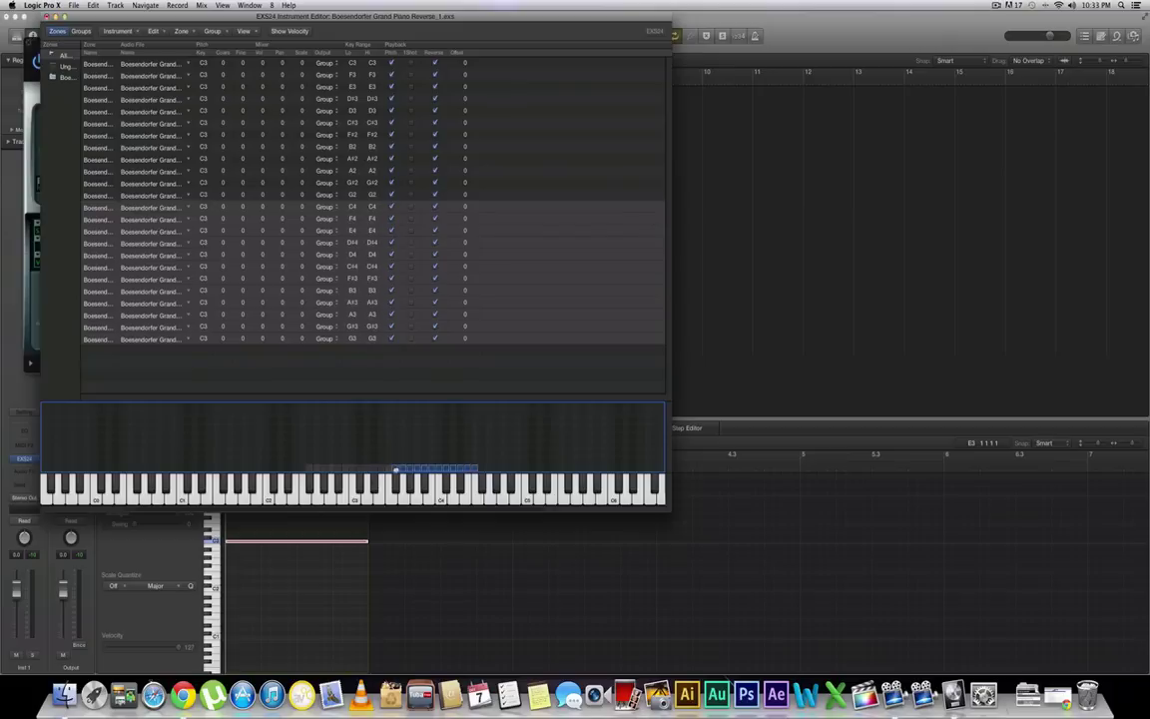